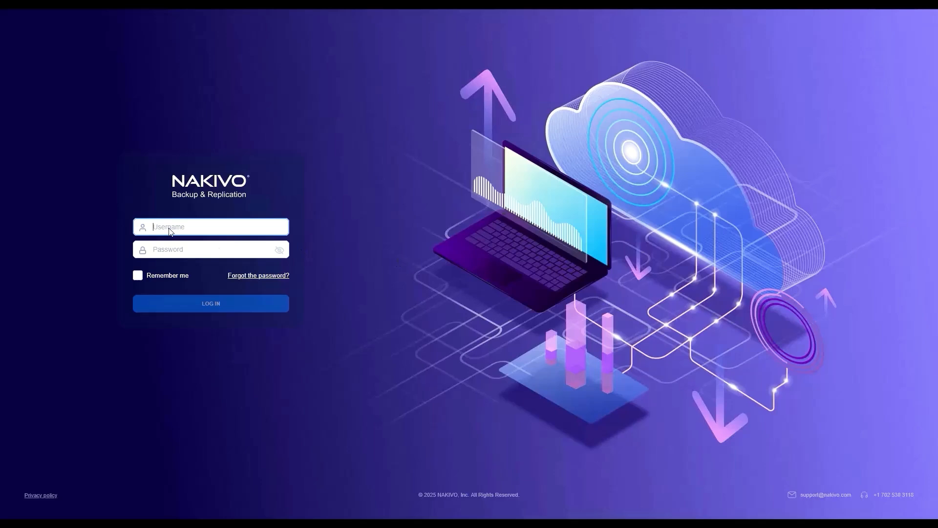
# - Log in as admin with the account password
pyautogui.write('admin')
pyautogui.press('Tab')
pyautogui.write('********')
pyautogui.press('Return')
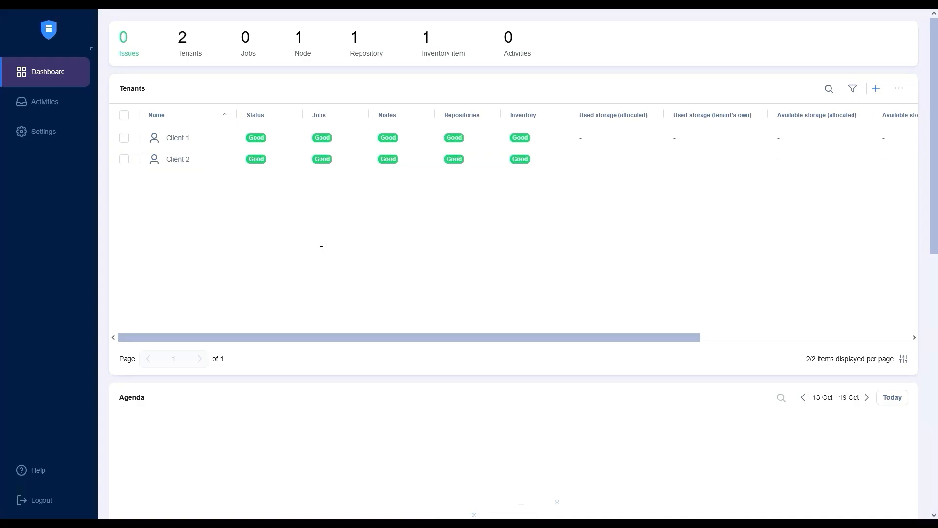
# - From Client 1's node settings, start the Direct Connect Transporter for Windows download with Director hostname or IP 10.170.193.239
pyautogui.click(183, 144)
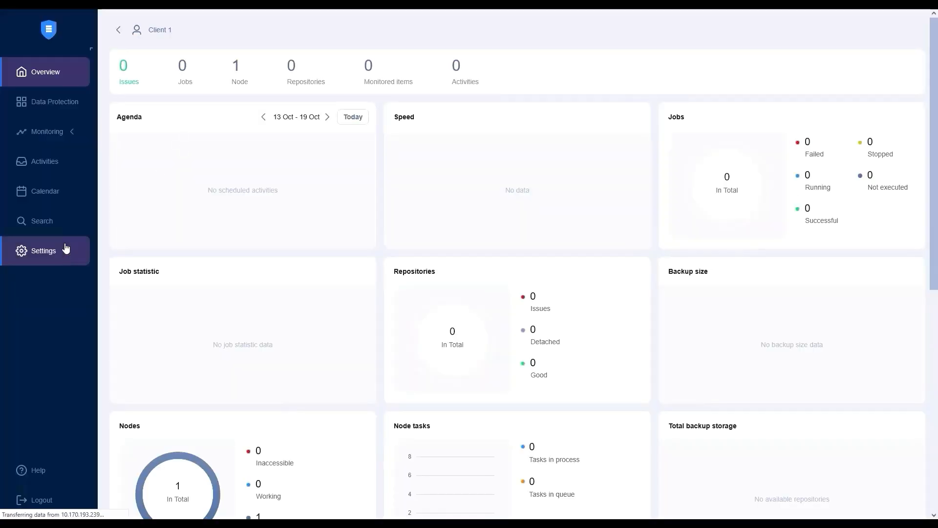
pyautogui.click(65, 247)
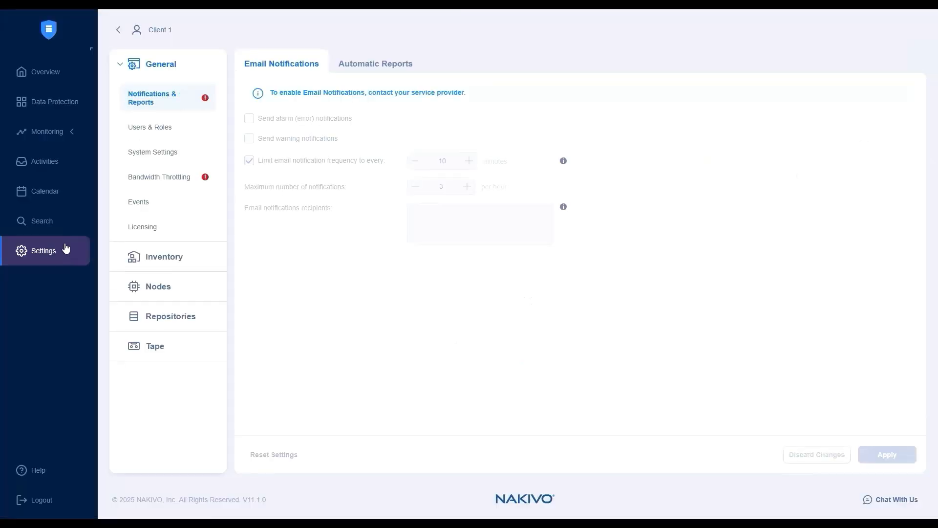
pyautogui.click(195, 286)
pyautogui.click(858, 118)
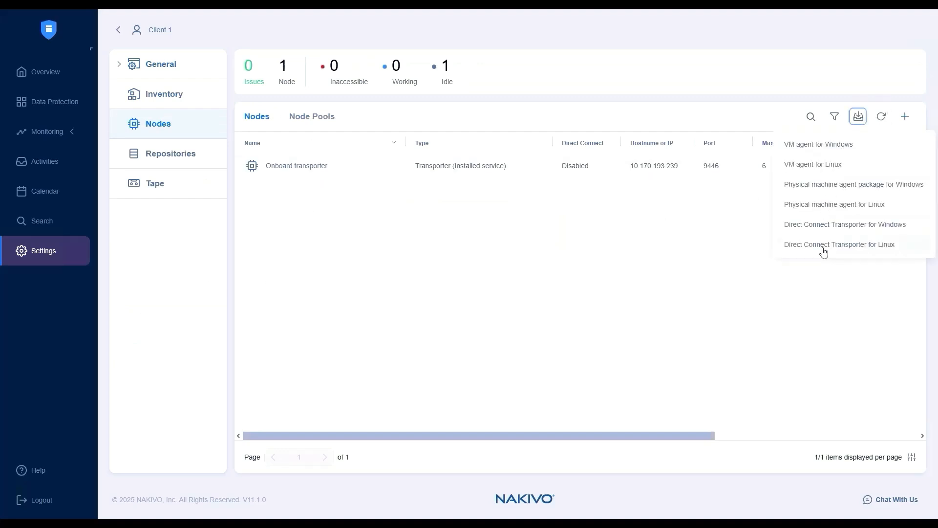
pyautogui.click(824, 229)
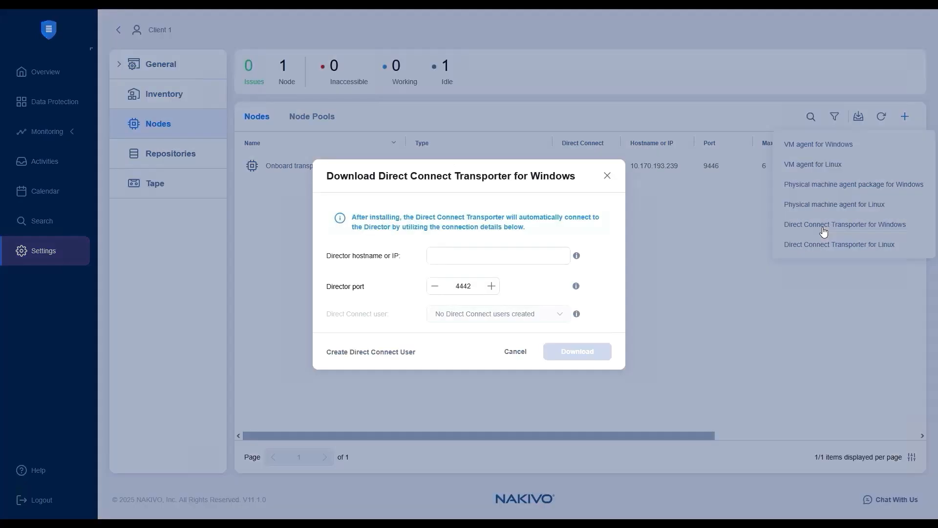
pyautogui.click(508, 255)
pyautogui.write('10.170.193.239')
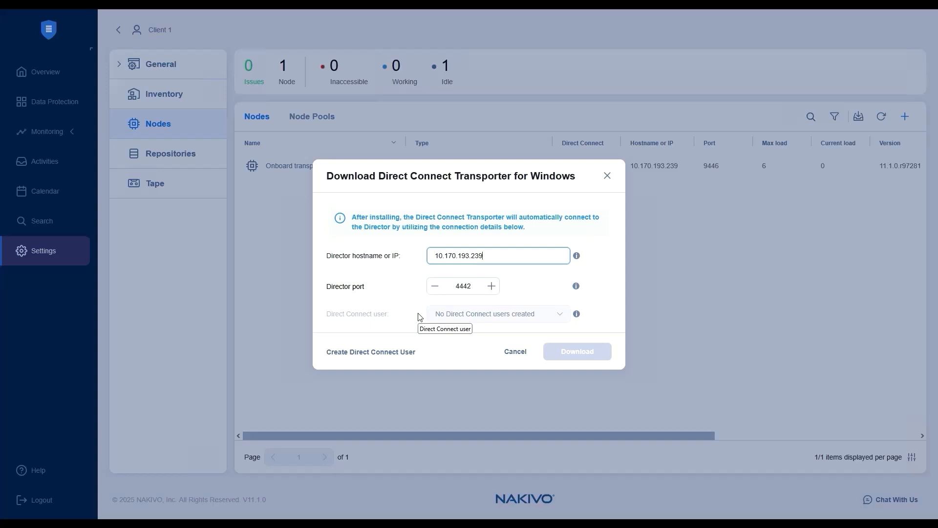
# - Create a Direct Connect user named user with a repeated account password, and download the Windows transporter for that user
pyautogui.click(386, 360)
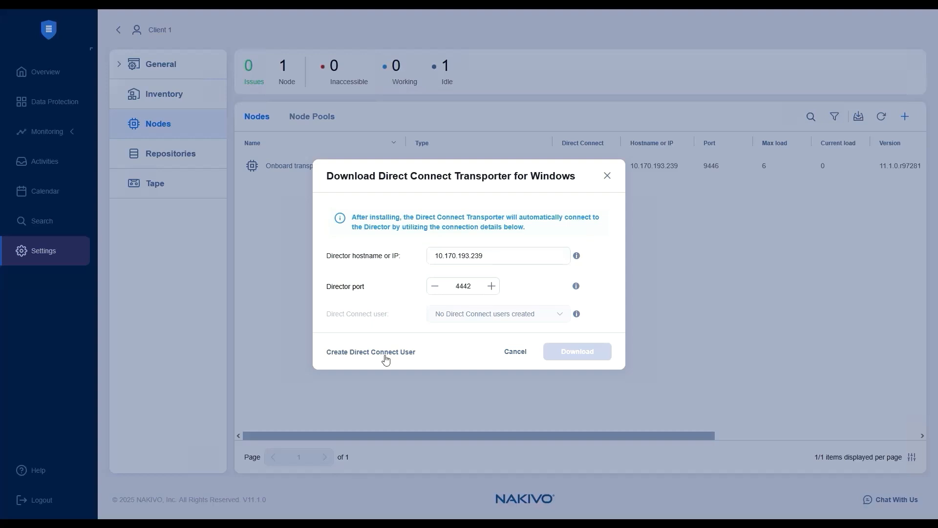
pyautogui.click(386, 359)
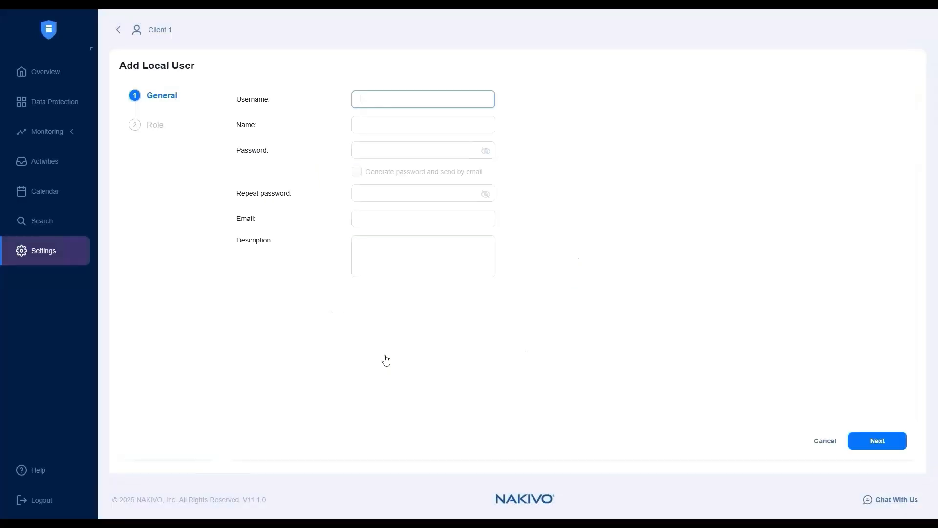
pyautogui.write('user')
pyautogui.press('Tab')
pyautogui.write('user')
pyautogui.press('Tab')
pyautogui.write('Password123')
pyautogui.press('Tab')
pyautogui.write('Password123')
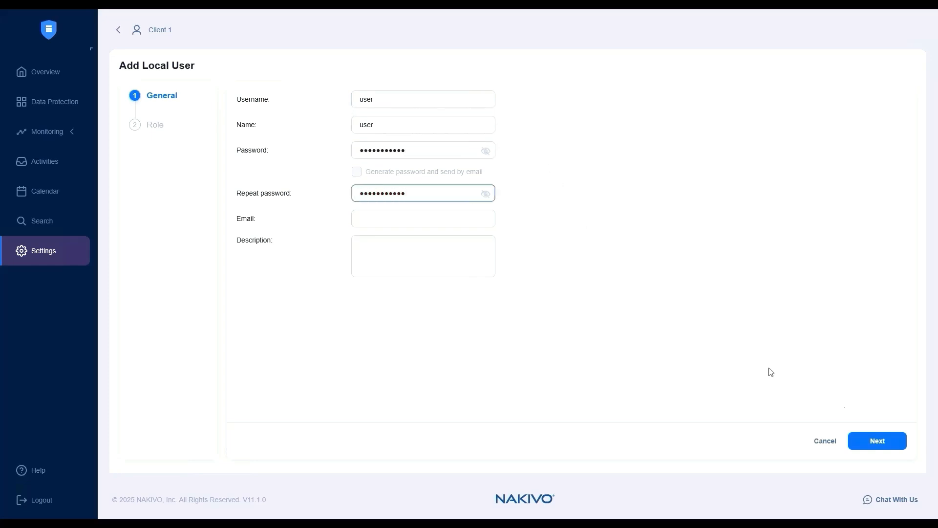
pyautogui.click(888, 445)
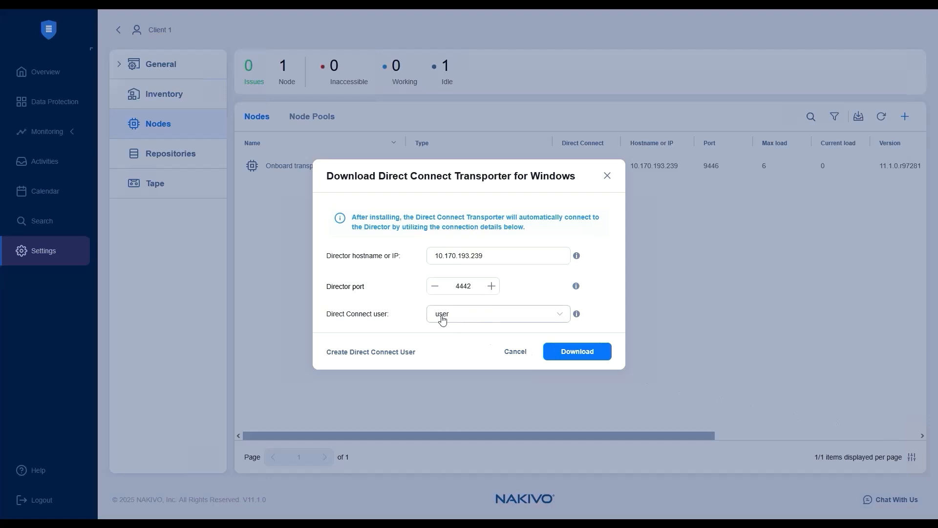
pyautogui.click(596, 355)
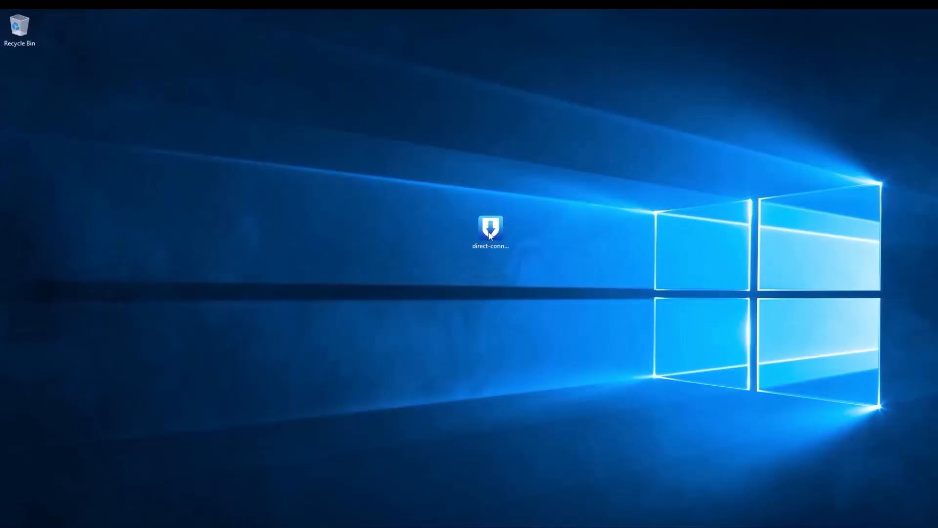
# - Run the downloaded Direct Connect installer, enter the master password, accept the License Agreement and complete the transporter installation
pyautogui.doubleClick(490, 230)
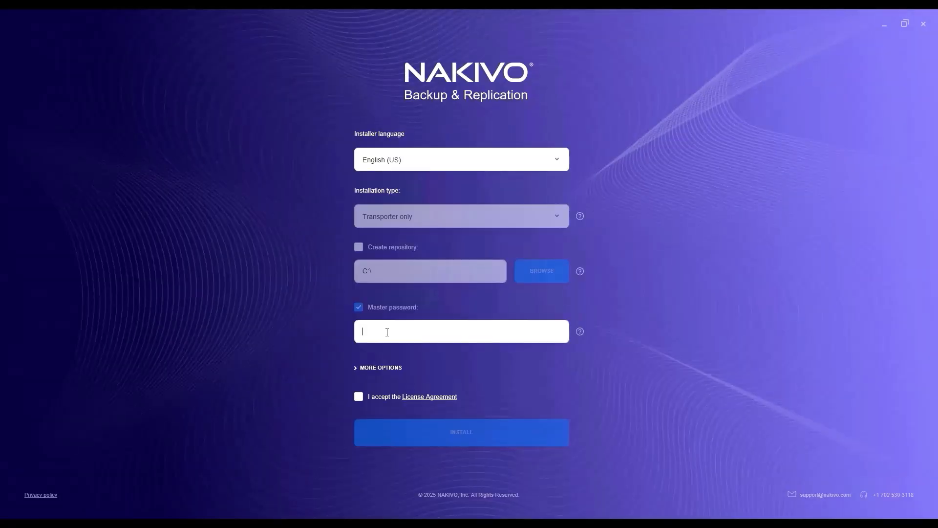
pyautogui.write('•••••••••••')
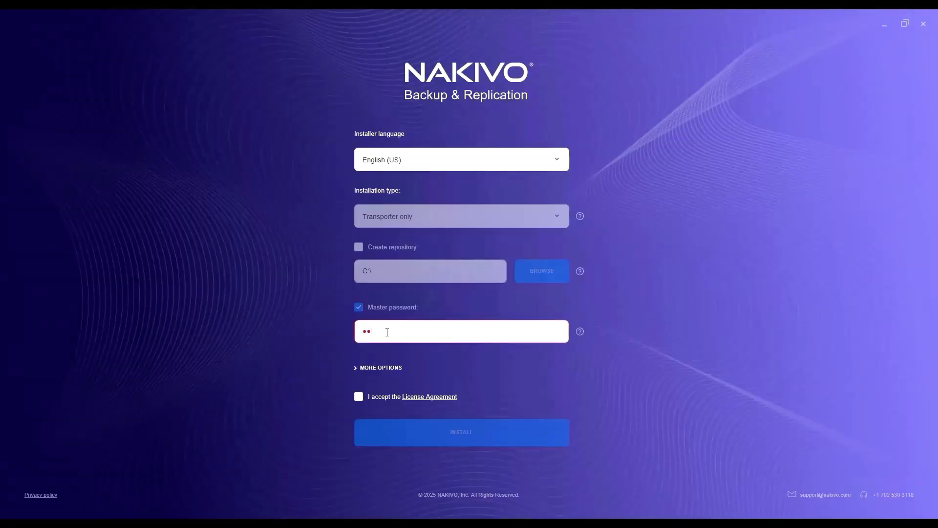
pyautogui.click(358, 397)
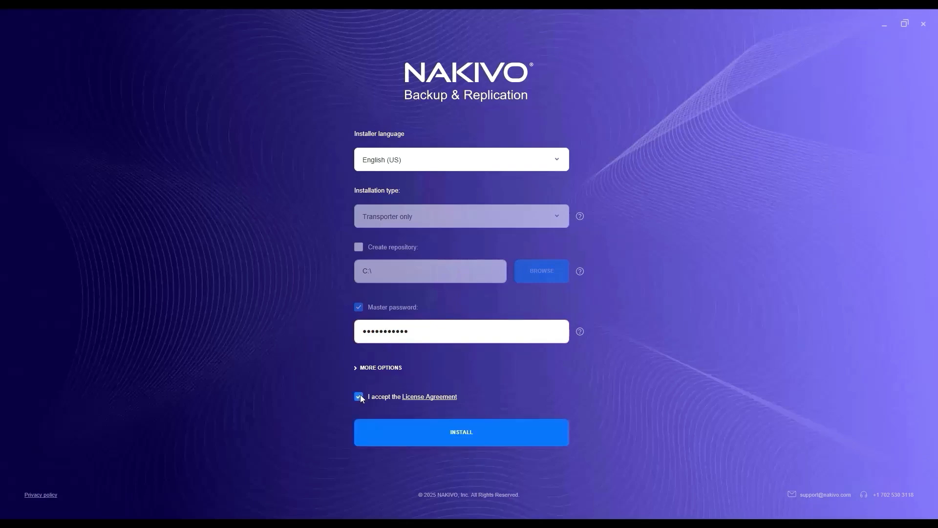
pyautogui.click(404, 426)
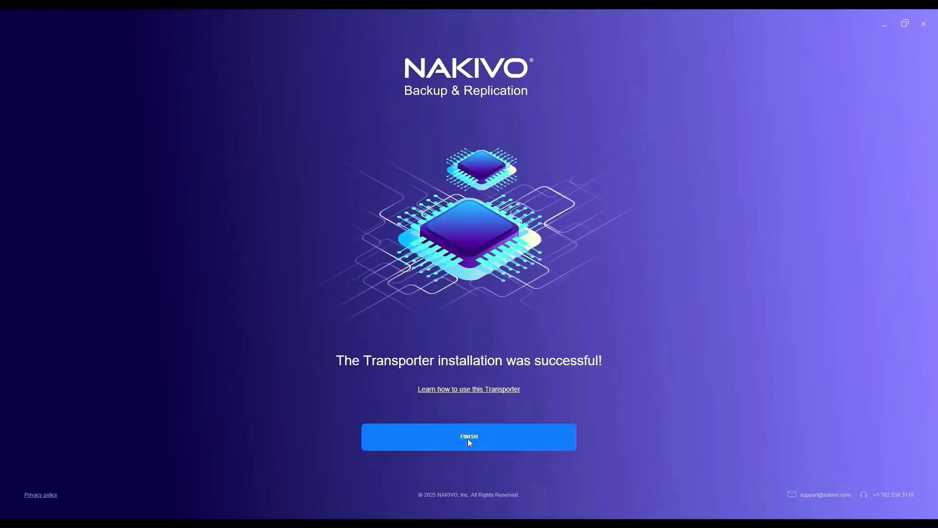
pyautogui.click(467, 437)
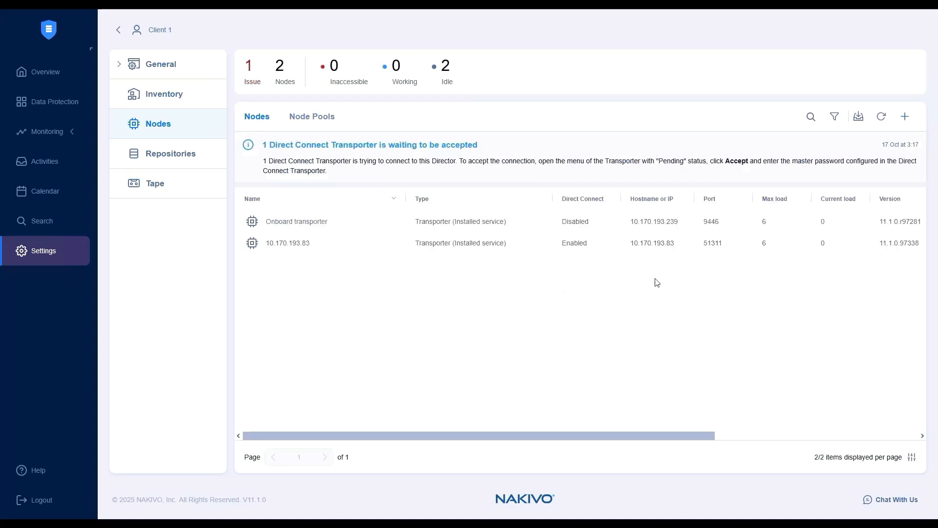
# - Accept the pending transporter 10.170.193.83 with its master password and accept its certificate
pyautogui.click(908, 243)
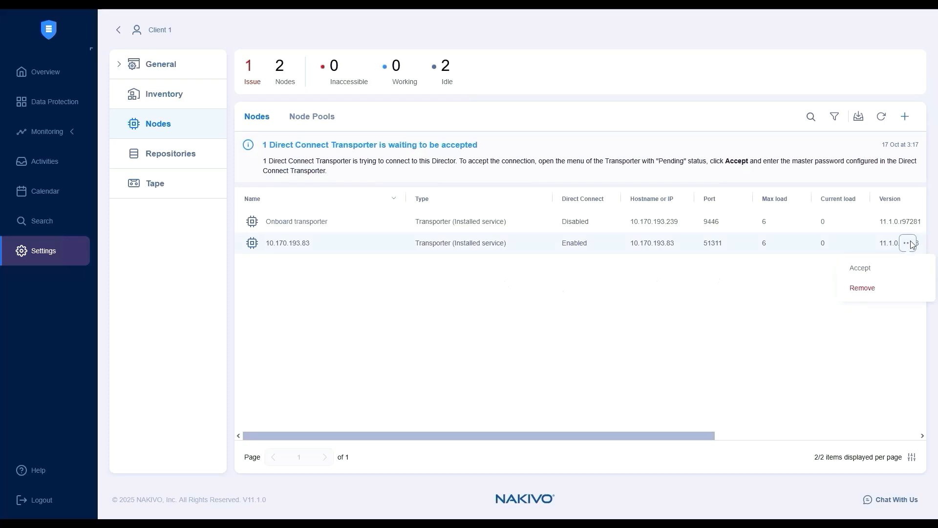
pyautogui.click(900, 268)
pyautogui.click(461, 270)
pyautogui.write('•••••••••••')
pyautogui.click(554, 302)
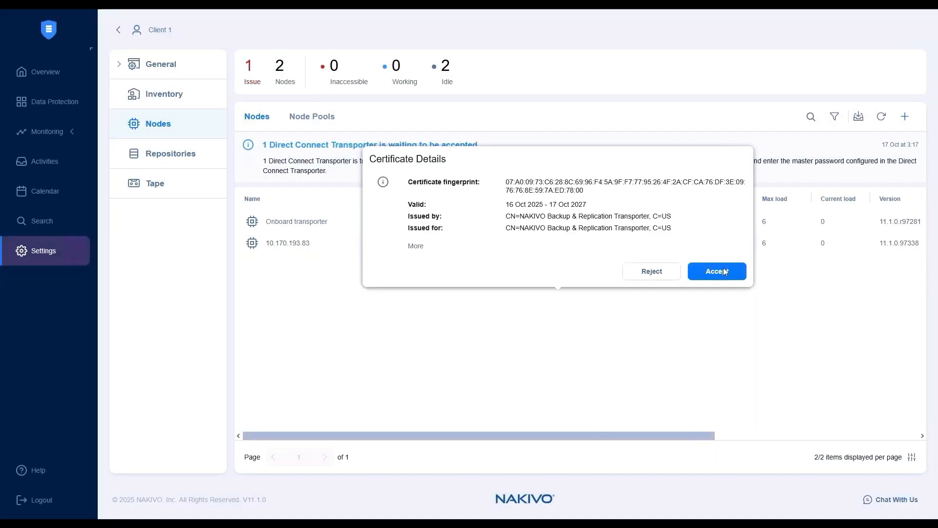
pyautogui.click(725, 272)
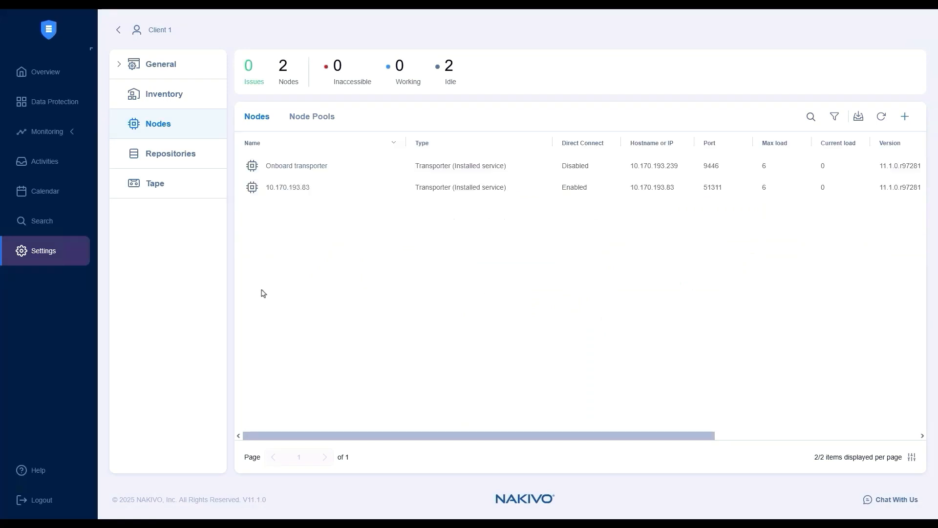
# - Set a new VMware vCenter or ESXi host inventory item to use Direct Connect through transporter 10.170.193.83, and cancel it
pyautogui.click(184, 97)
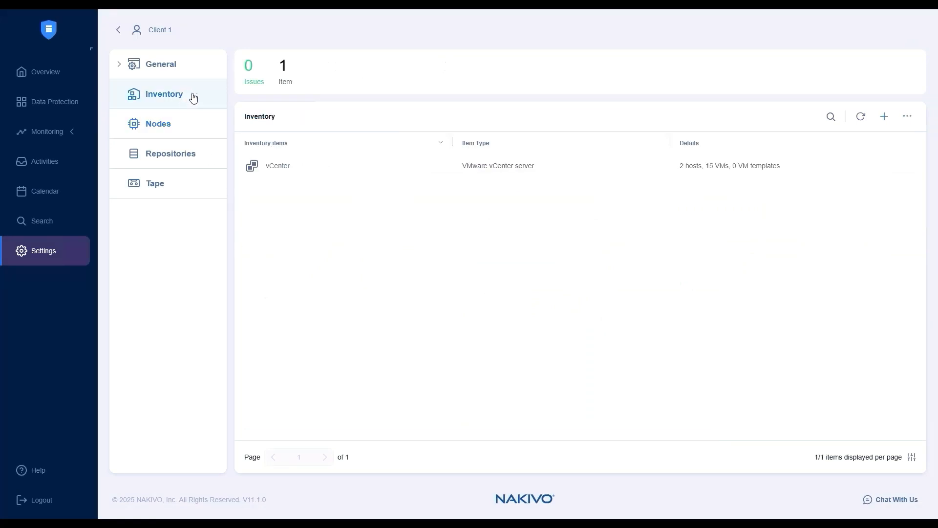
pyautogui.click(885, 118)
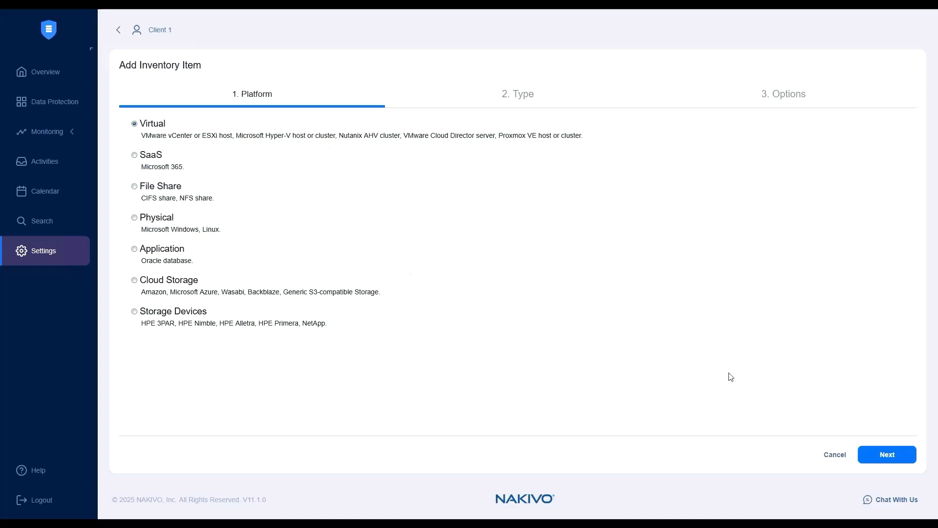
pyautogui.click(898, 462)
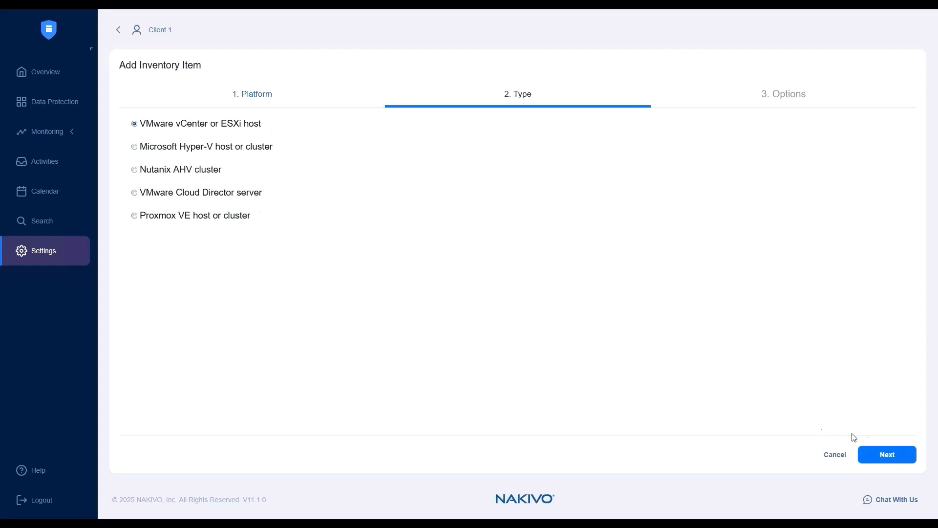
pyautogui.click(887, 461)
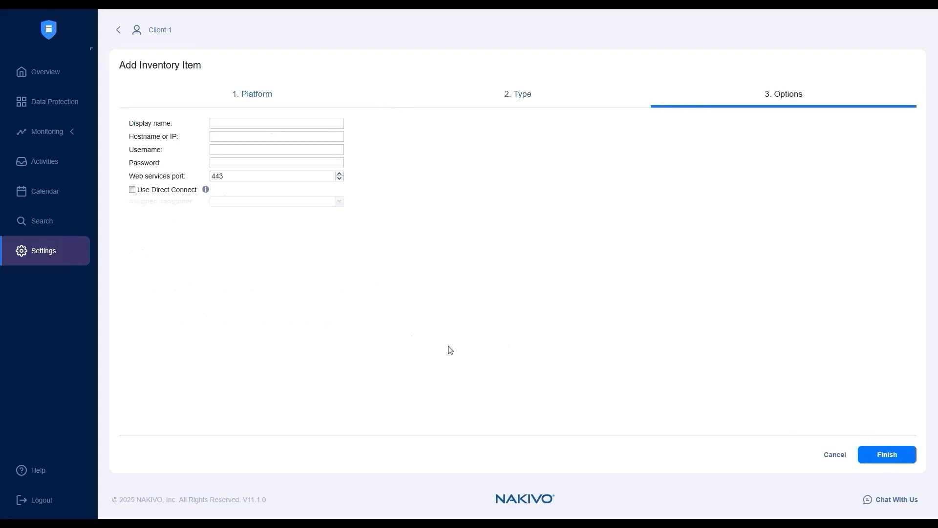
pyautogui.click(131, 190)
pyautogui.click(298, 205)
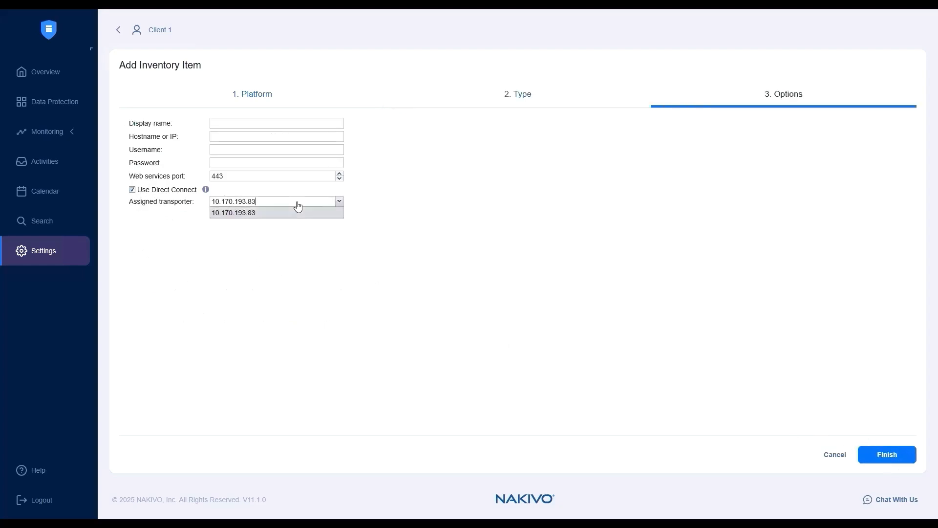
pyautogui.click(321, 226)
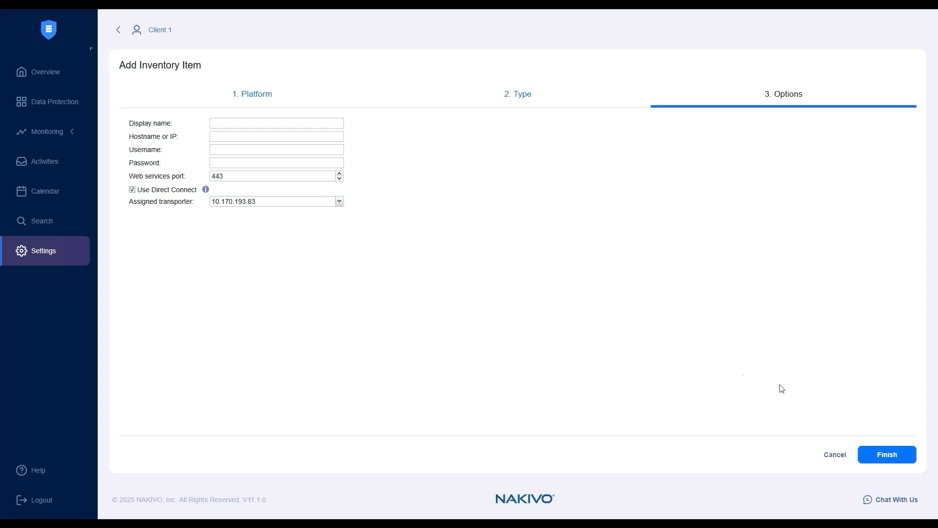
pyautogui.click(834, 455)
pyautogui.click(838, 426)
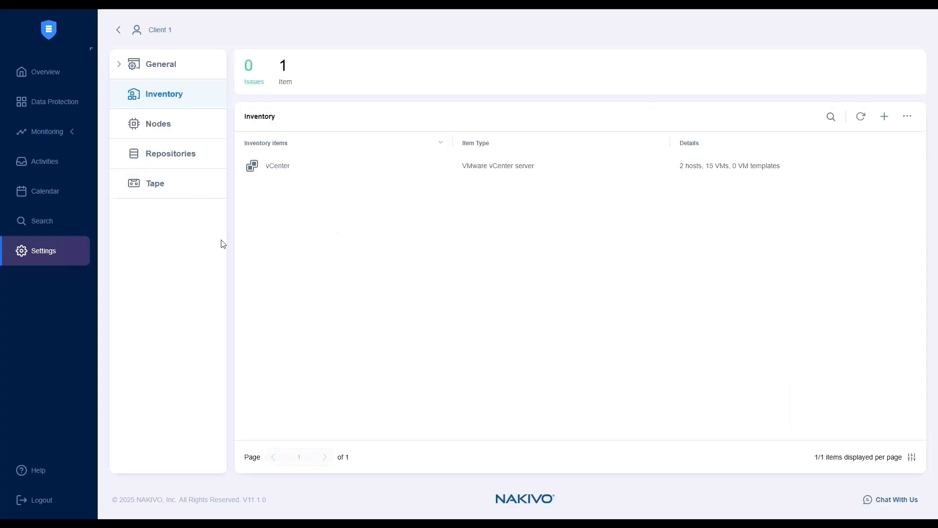
# - Go back to the tenant list and start adding an existing installed-service node with IP 10.170.193.95 in the main node settings
pyautogui.click(118, 30)
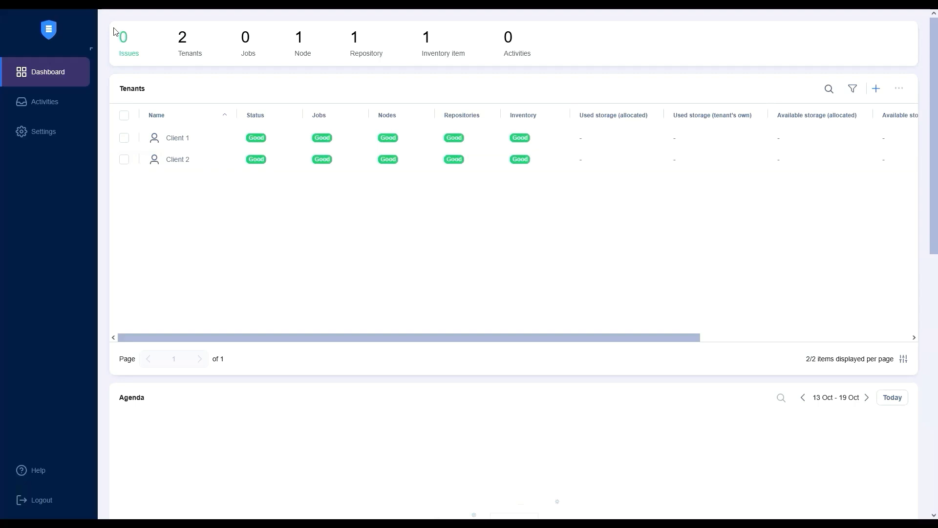
pyautogui.click(37, 137)
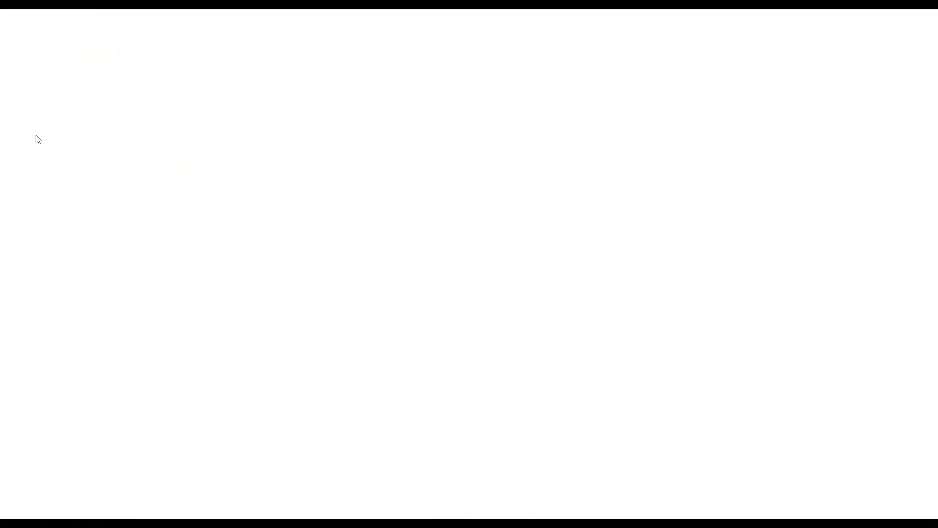
pyautogui.click(161, 326)
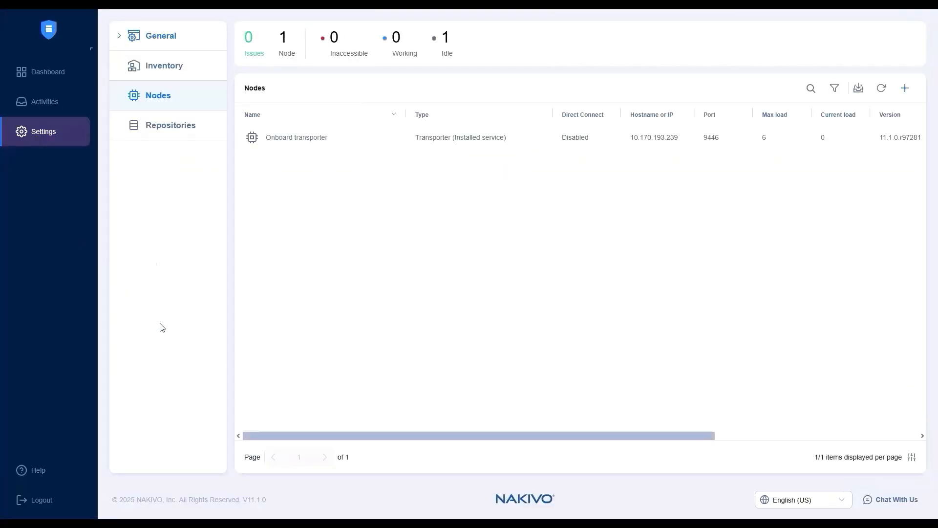
pyautogui.click(905, 87)
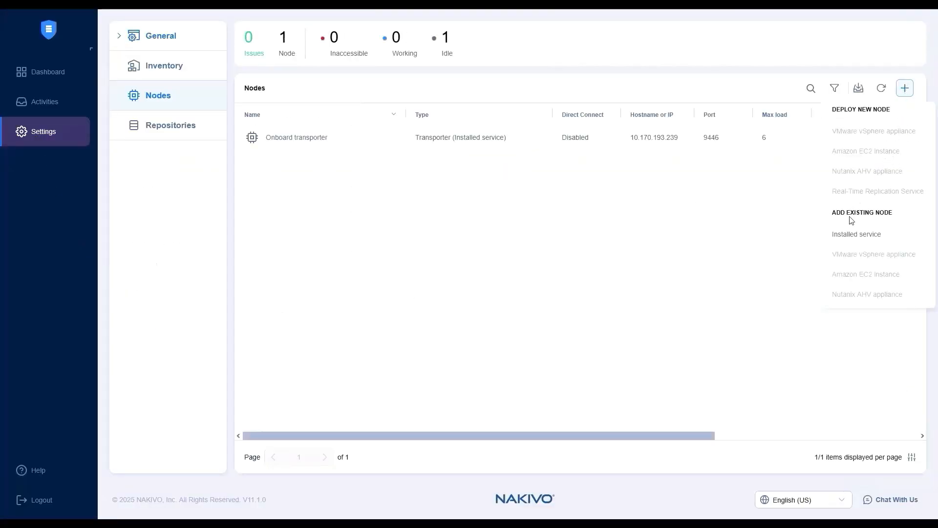
pyautogui.click(852, 234)
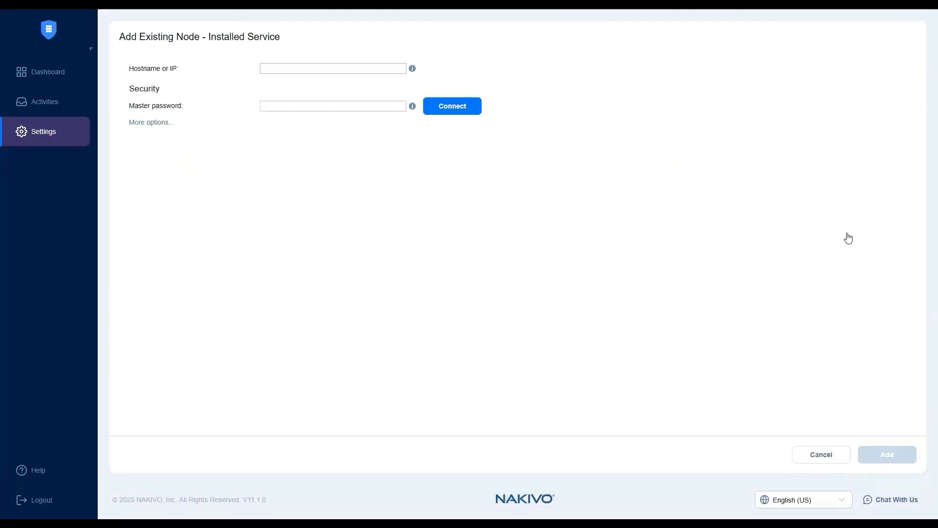
pyautogui.click(310, 67)
pyautogui.write('10.170.193.95')
# - Enable Direct Connect for the node, with public hostname or IP 74.199.244.190 and public node port 4001
pyautogui.click(151, 123)
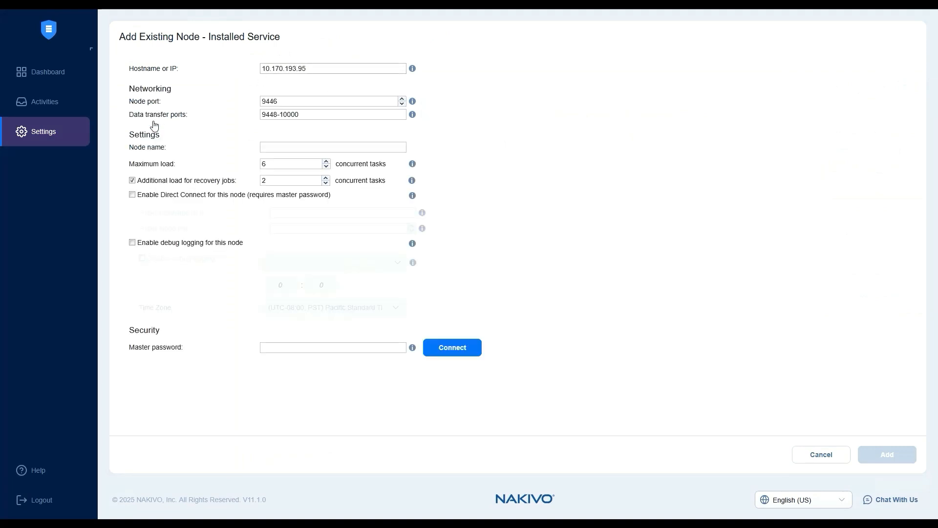
pyautogui.click(161, 196)
pyautogui.click(303, 211)
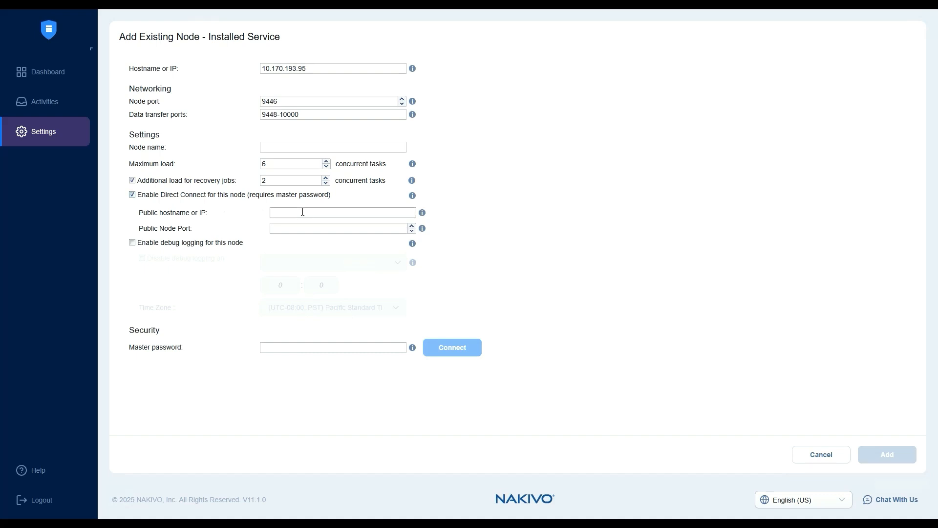
pyautogui.write('74.199.244.190')
pyautogui.click(283, 229)
pyautogui.write('4001')
# - Enter the node's master password, connect to it and accept its certificate
pyautogui.click(277, 347)
pyautogui.write('•••••••••••')
pyautogui.click(464, 348)
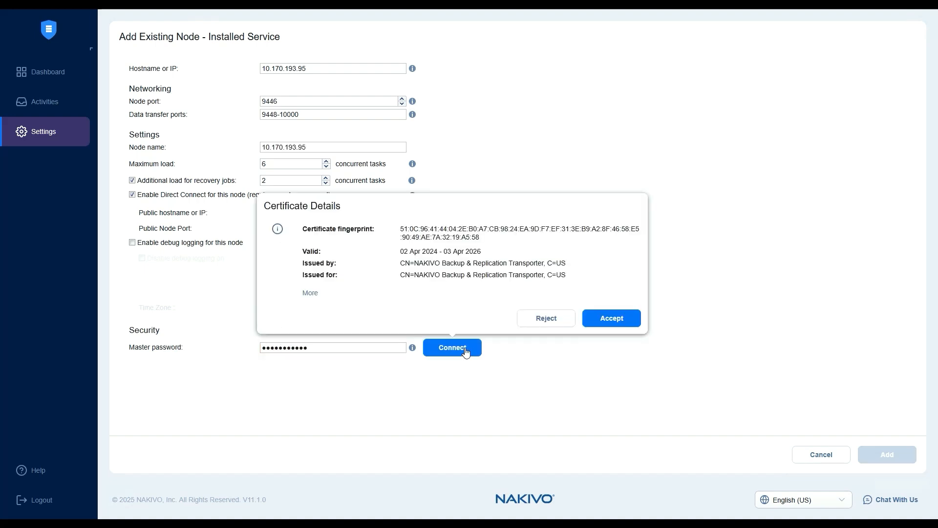
pyautogui.click(614, 321)
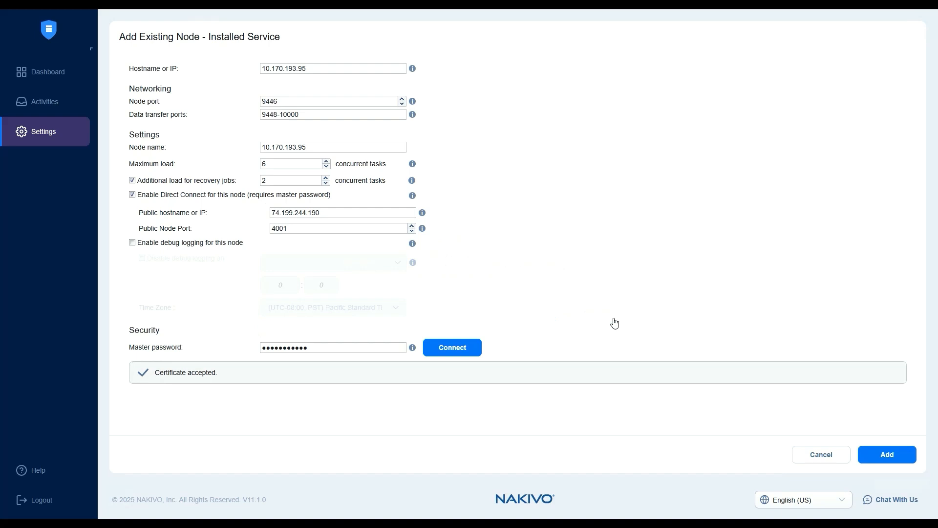
# - Finish adding the existing installed-service node 10.170.193.95 with Direct Connect enabled
pyautogui.click(892, 454)
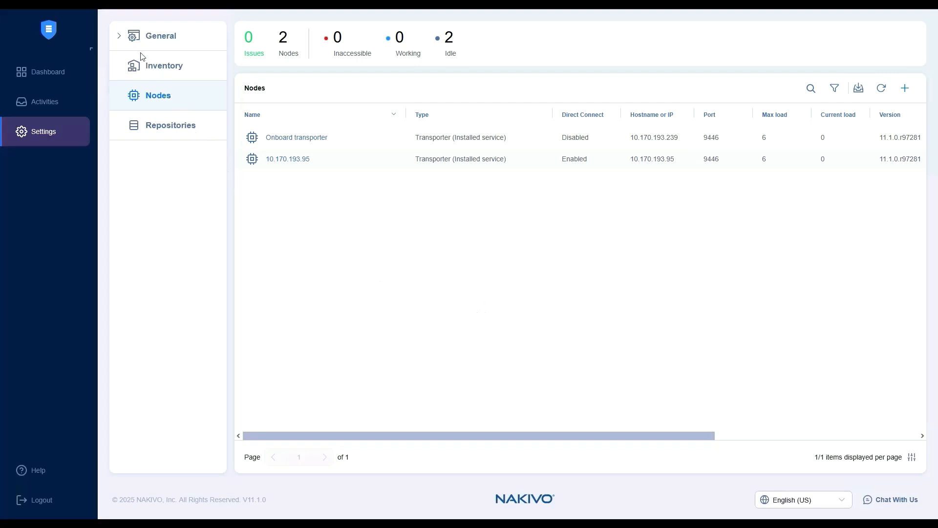
# - In the general system settings' MSP configuration, allow Direct Connect Transporter connections from specific IP addresses only
pyautogui.click(131, 41)
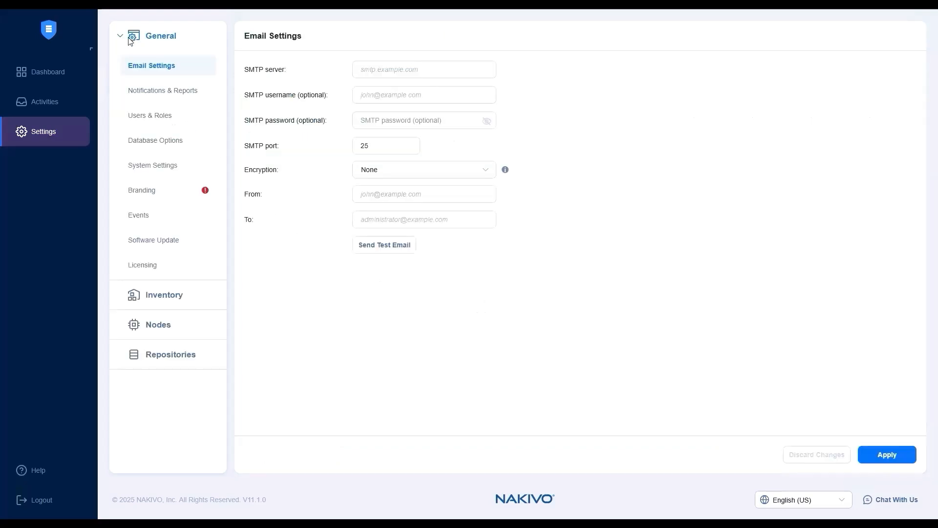
pyautogui.click(140, 169)
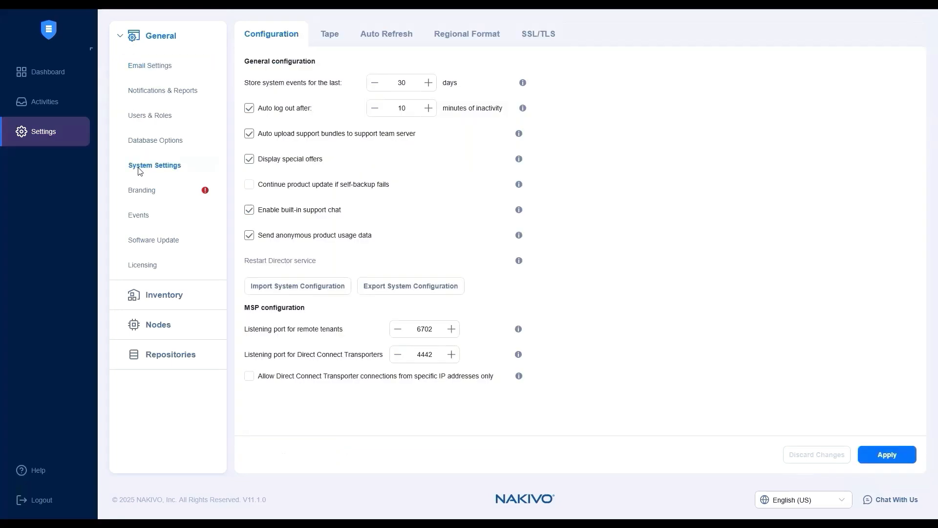
pyautogui.click(249, 377)
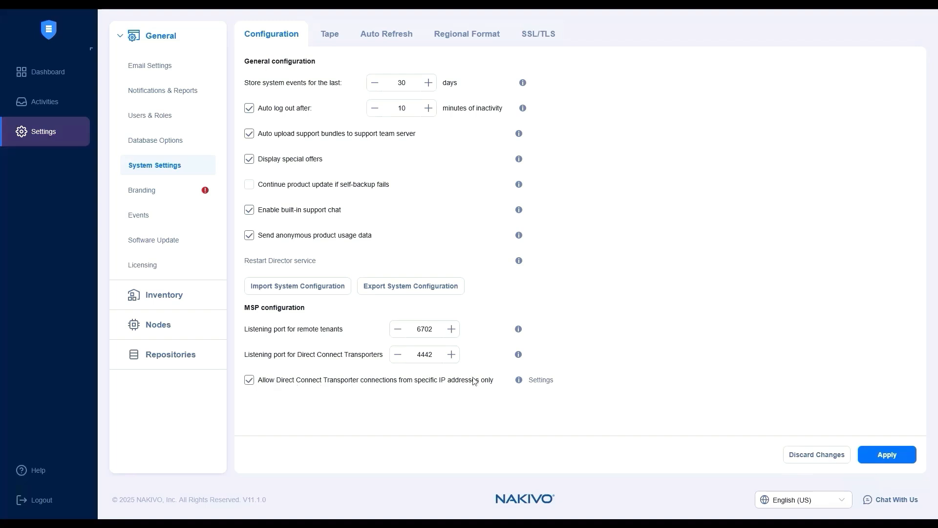
# - Add IP address 10.170.193.100 without a description to the Direct Connect Transporter IP whitelist, and close the whitelist
pyautogui.click(540, 381)
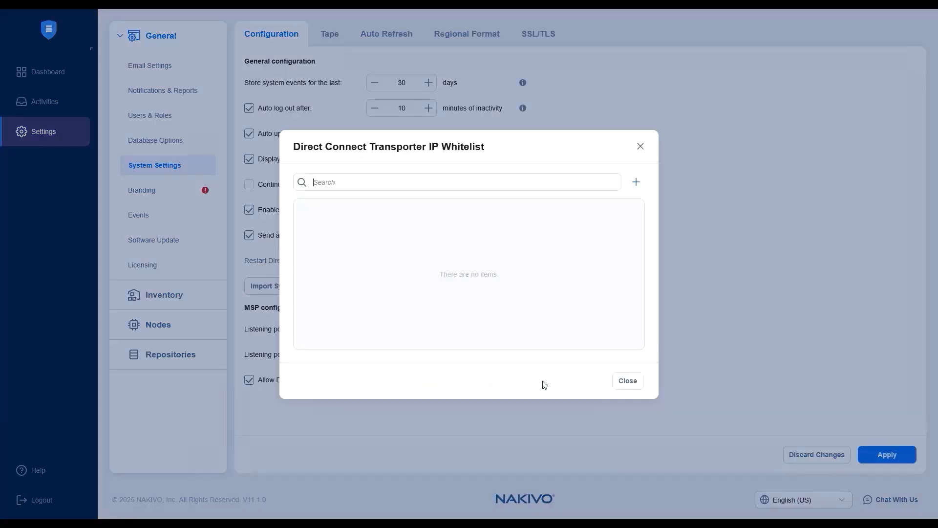
pyautogui.click(635, 183)
pyautogui.click(416, 185)
pyautogui.write('10.170.193.100')
pyautogui.click(396, 216)
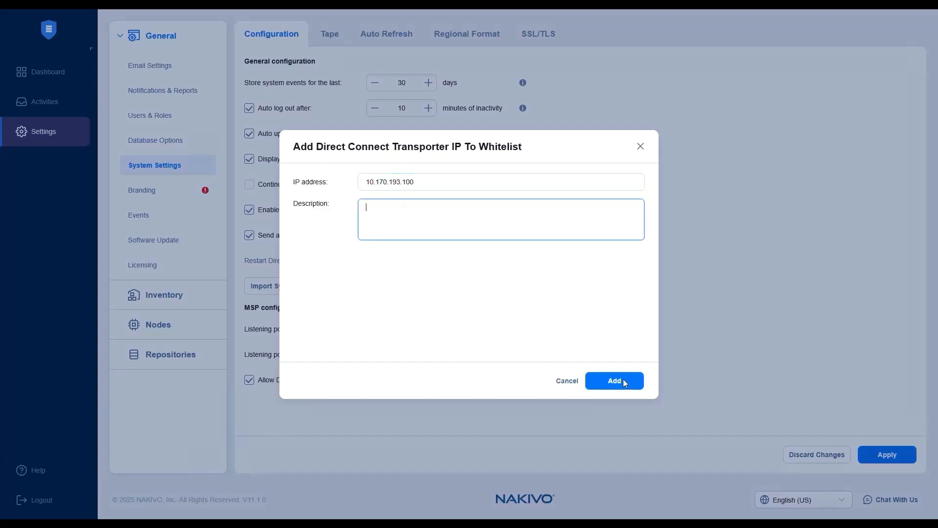
pyautogui.click(616, 372)
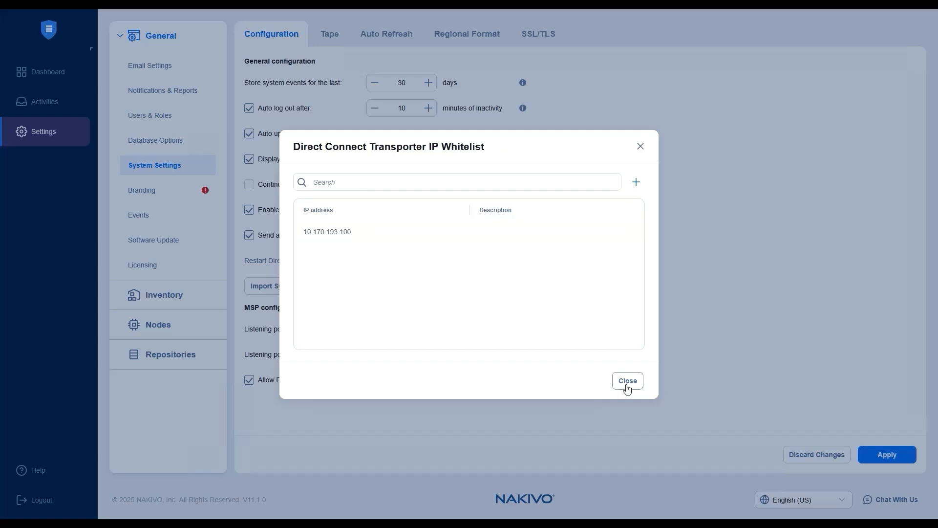
pyautogui.click(627, 381)
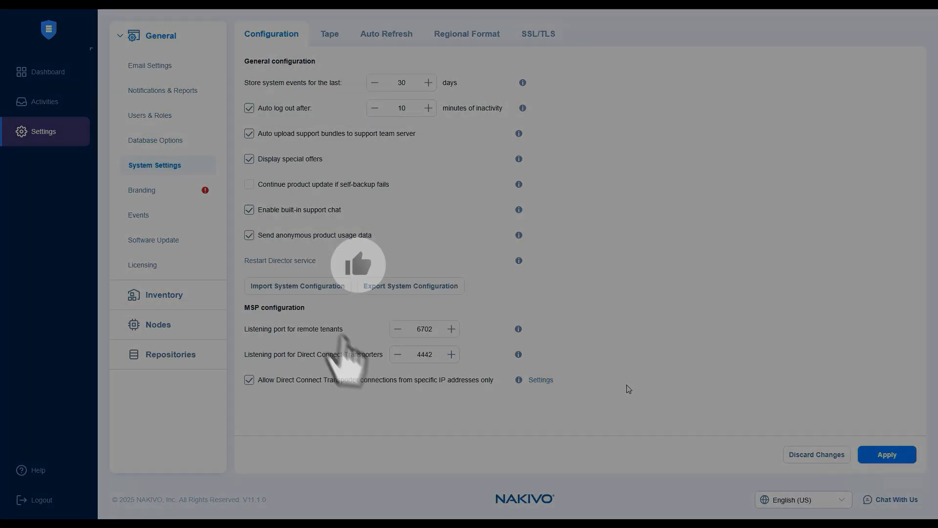